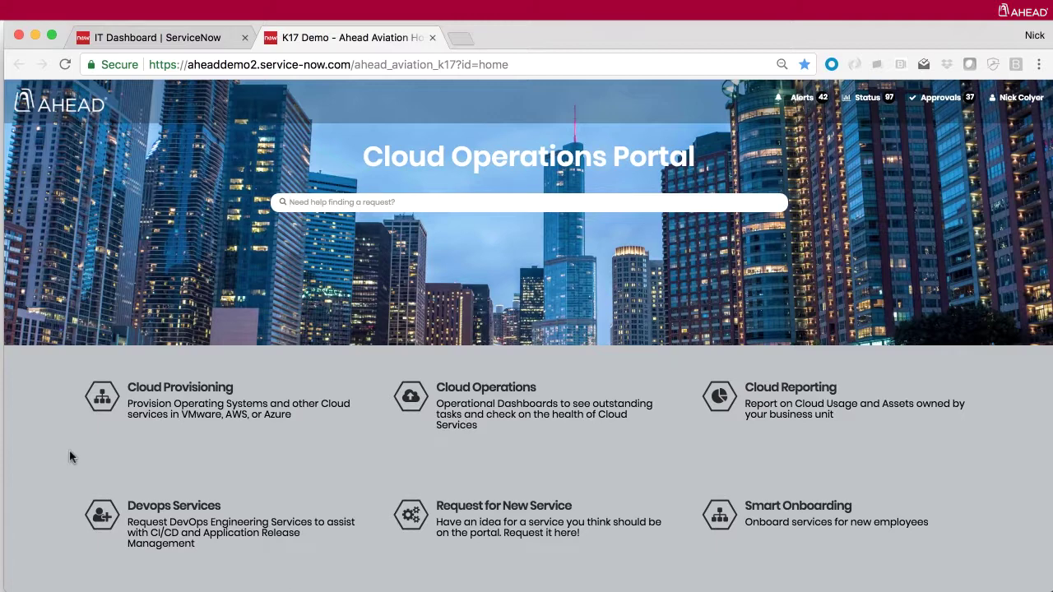
# Open Cloud Provisioning and browse the VMware, Azure and AWS catalog item lists in turn.
pyautogui.click(149, 421)
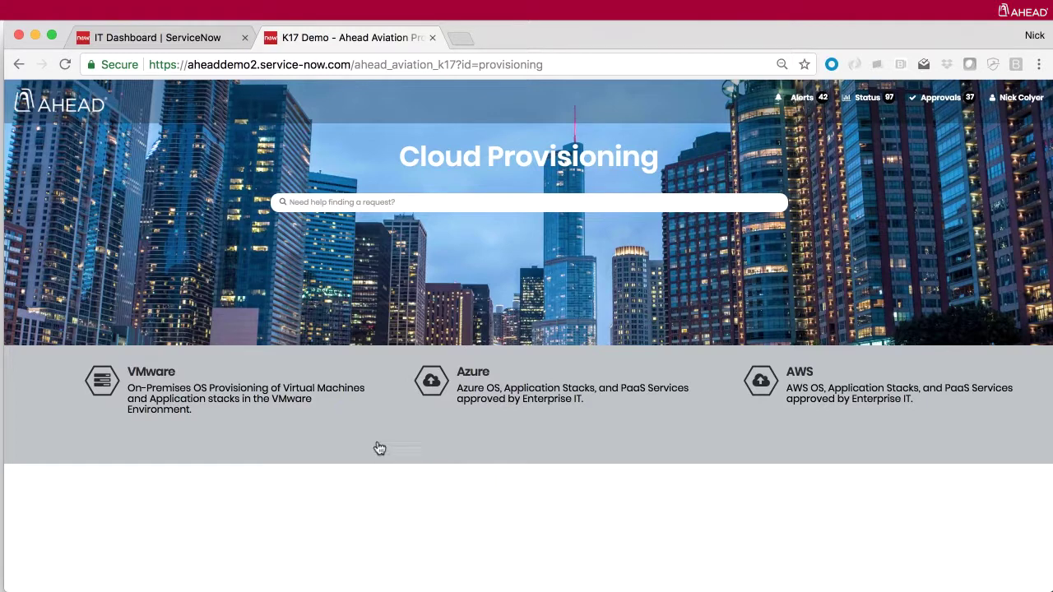
pyautogui.click(294, 402)
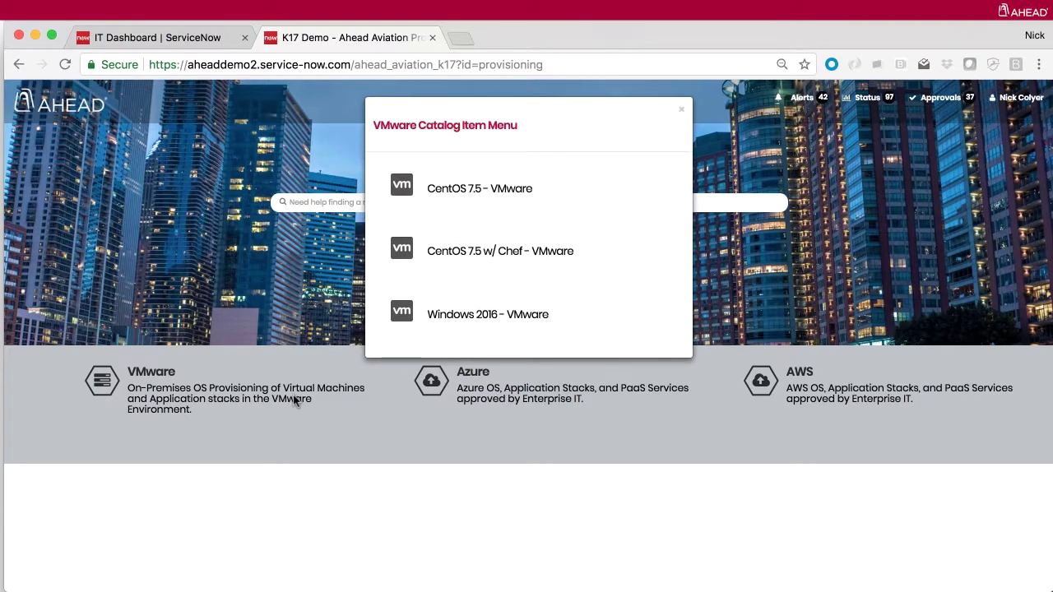
pyautogui.click(434, 441)
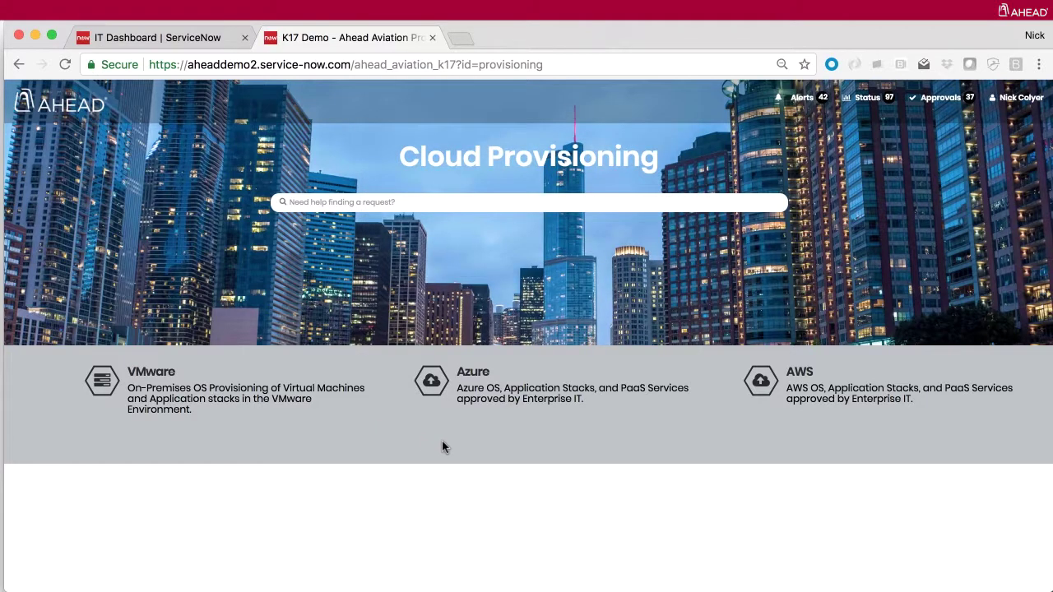
pyautogui.click(549, 400)
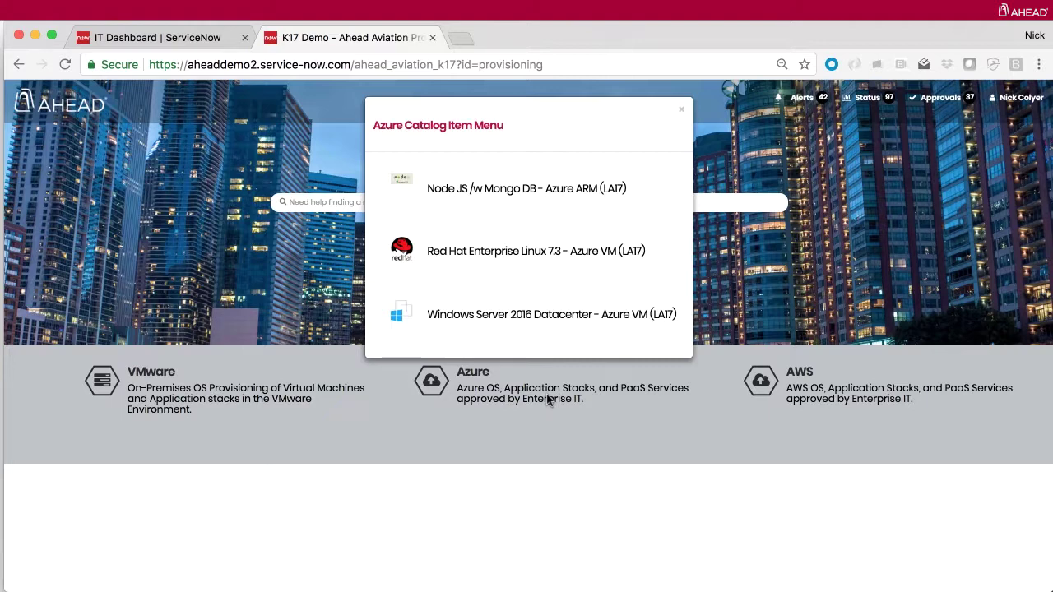
pyautogui.click(857, 393)
pyautogui.click(856, 393)
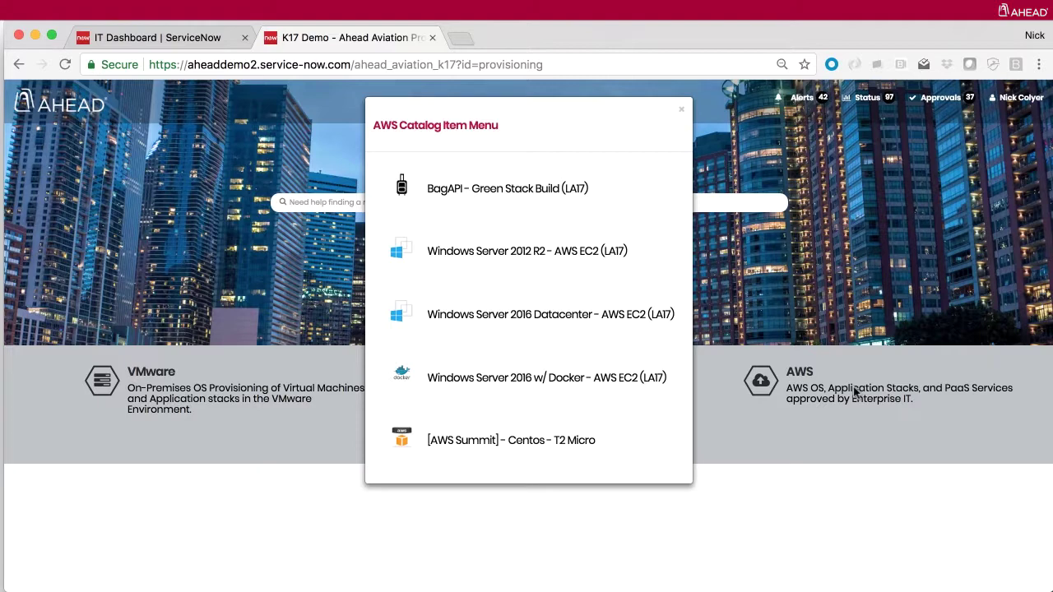
pyautogui.click(825, 427)
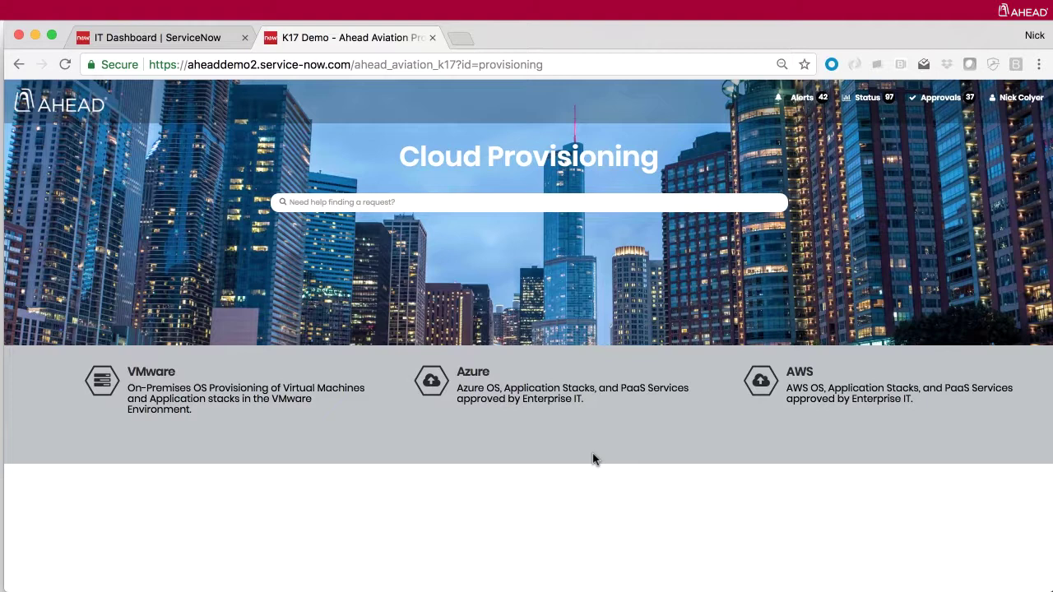
# Open the Red Hat Enterprise Linux 7.3 - Azure VM (LA17) request from the Azure catalog and scroll its form.
pyautogui.click(519, 400)
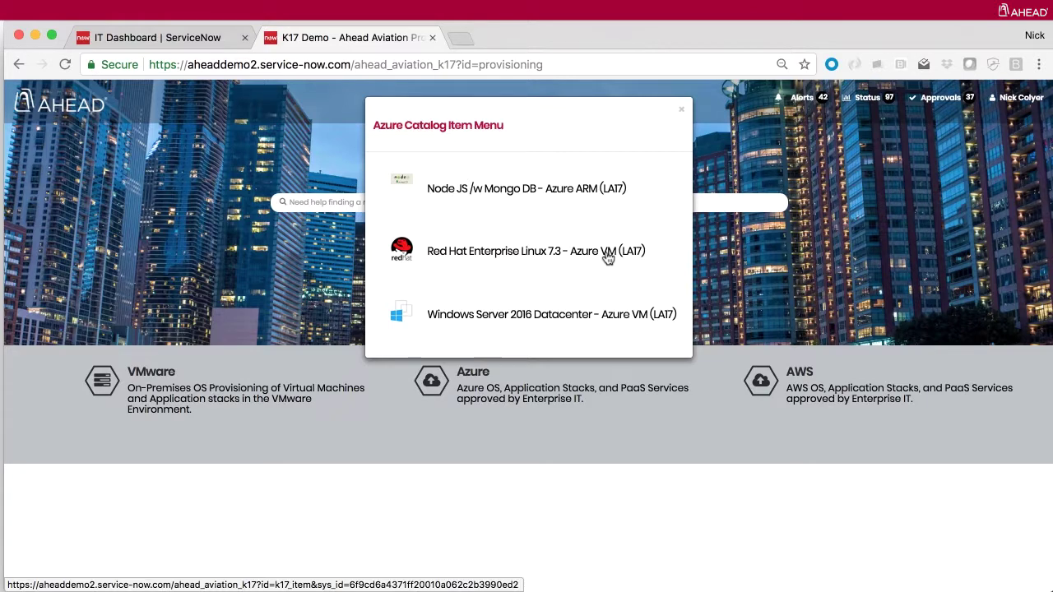
pyautogui.click(608, 259)
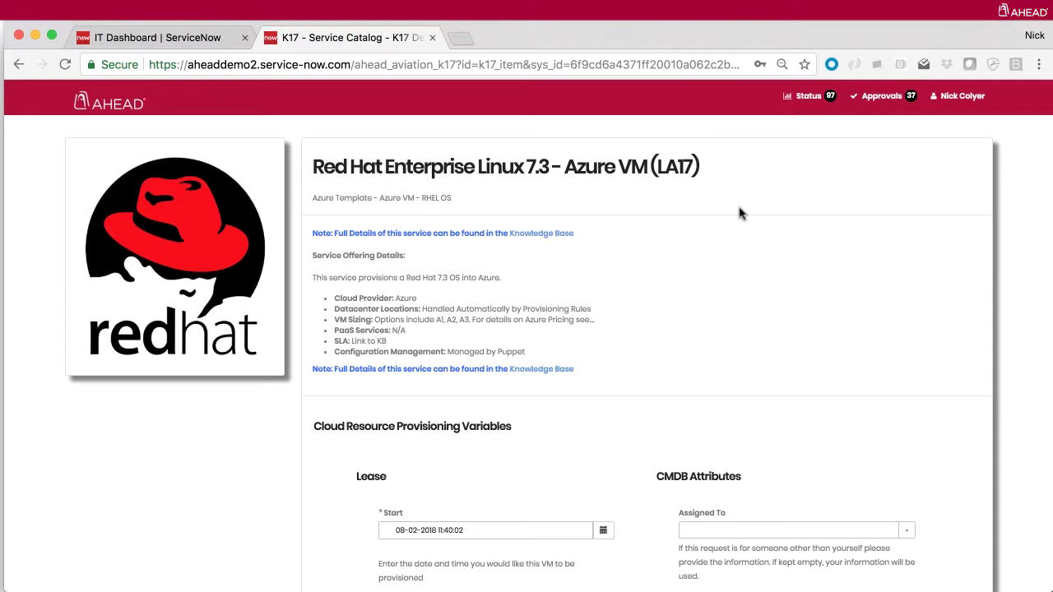
pyautogui.scroll(-1, 739, 213)
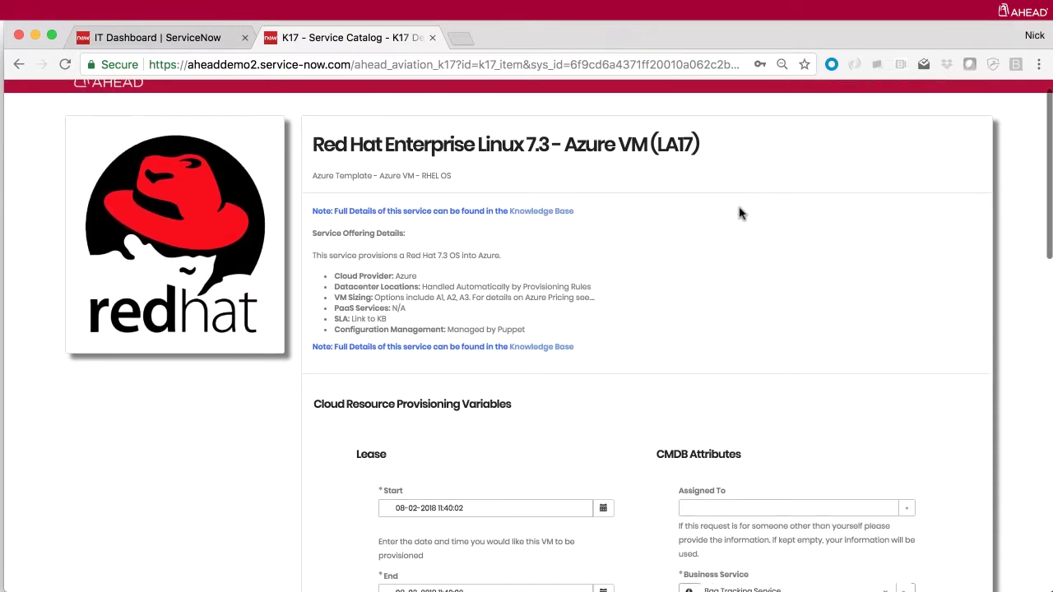
pyautogui.scroll(-3, 739, 213)
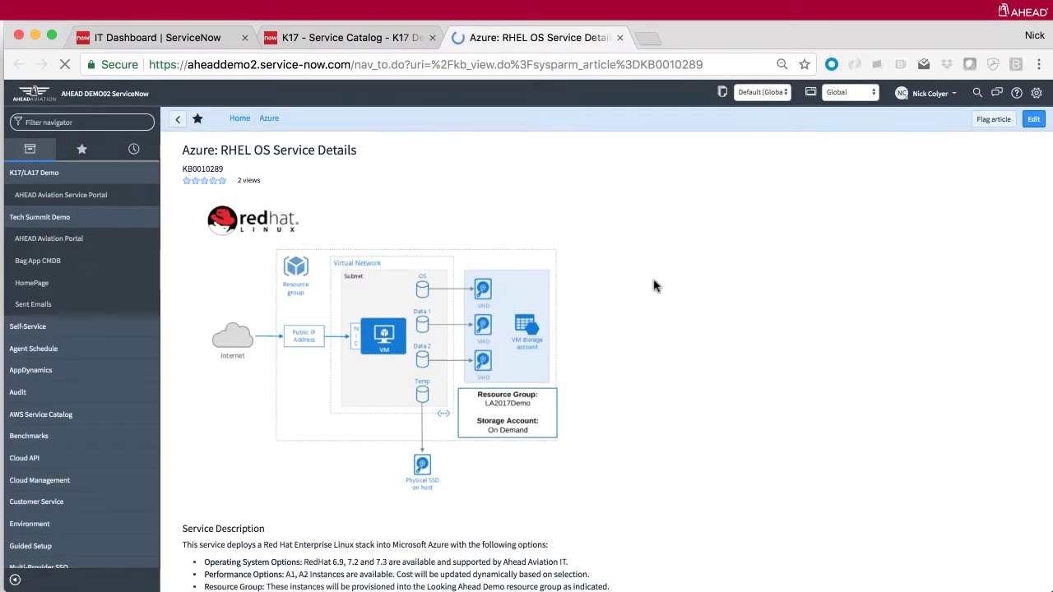
pyautogui.scroll(-4, 654, 286)
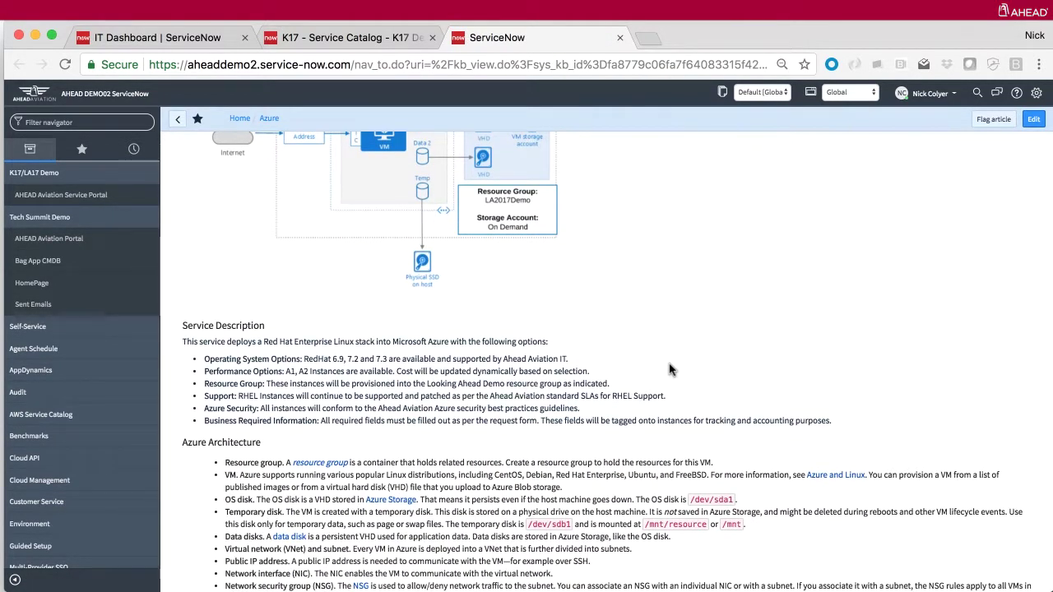
pyautogui.scroll(-3, 669, 370)
pyautogui.scroll(-2, 669, 369)
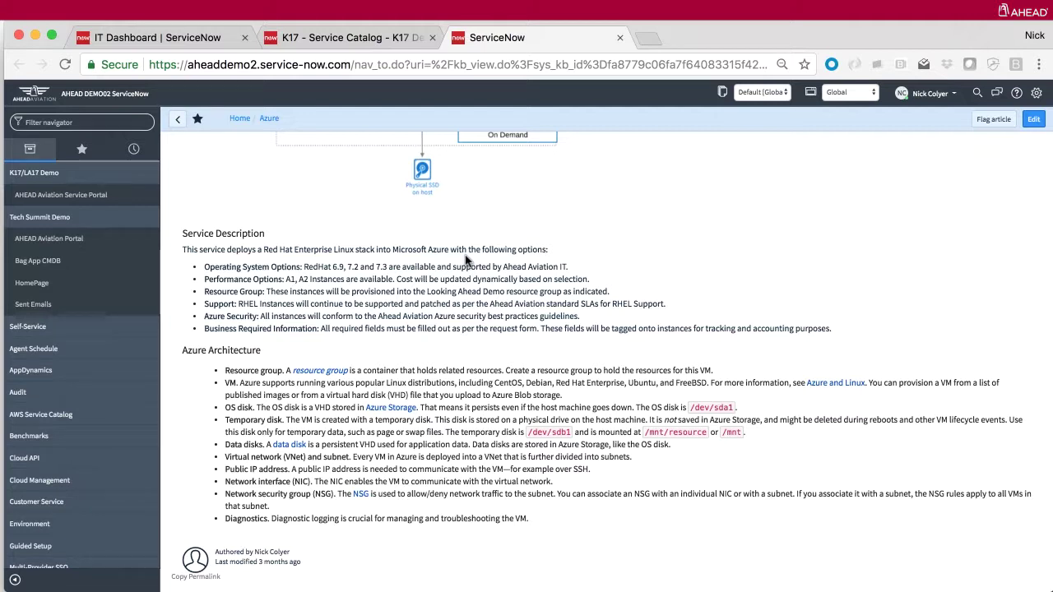
# On the RHEL VM request form, keep Bag Tracking Service as business service and Development as usage category.
pyautogui.click(358, 50)
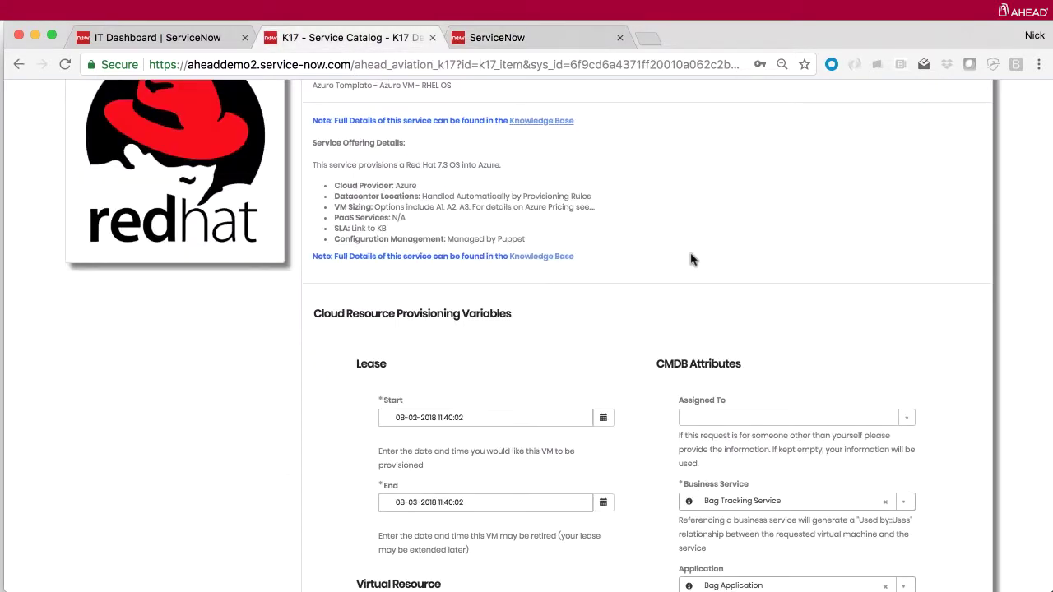
pyautogui.scroll(-3, 691, 259)
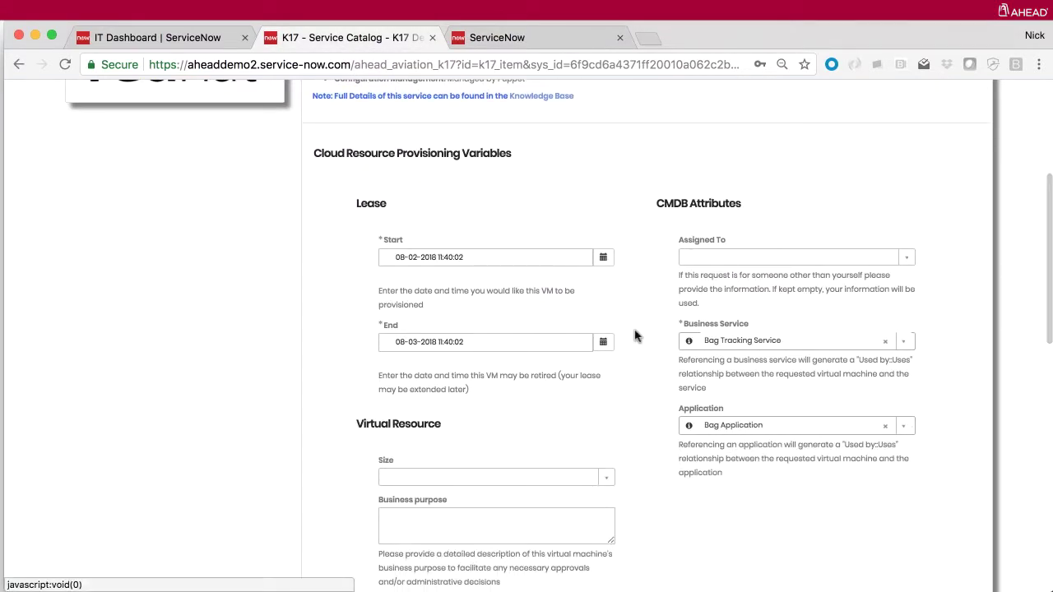
pyautogui.scroll(-1, 635, 334)
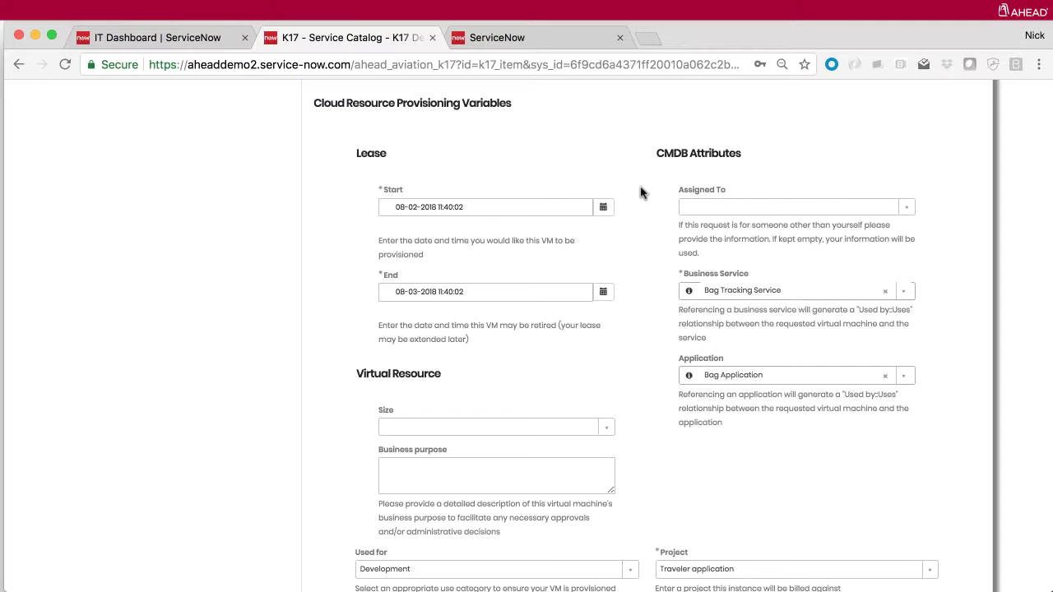
pyautogui.scroll(-2, 642, 193)
pyautogui.scroll(-1, 642, 192)
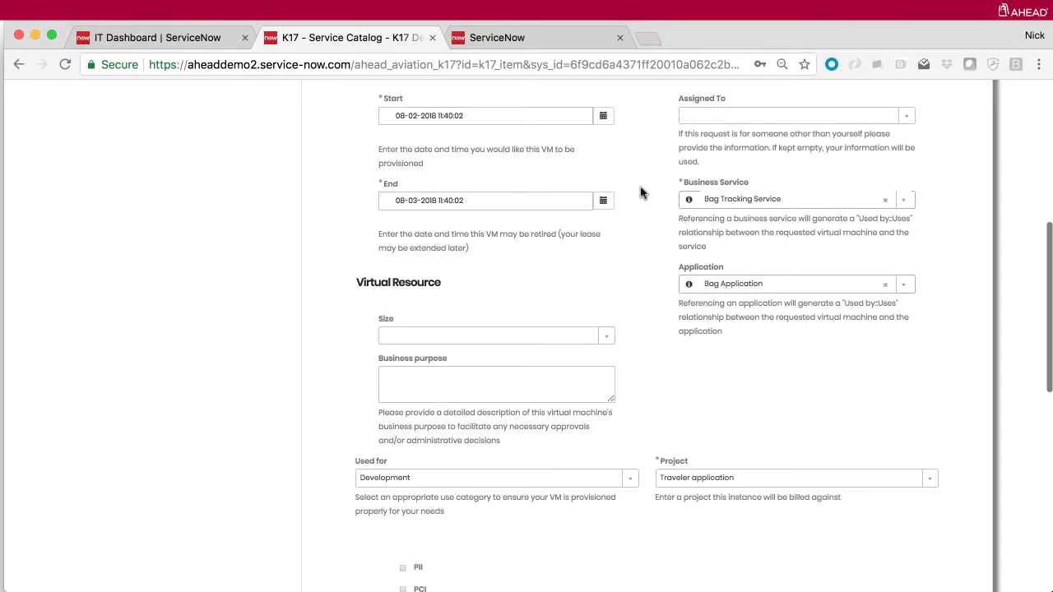
pyautogui.click(905, 202)
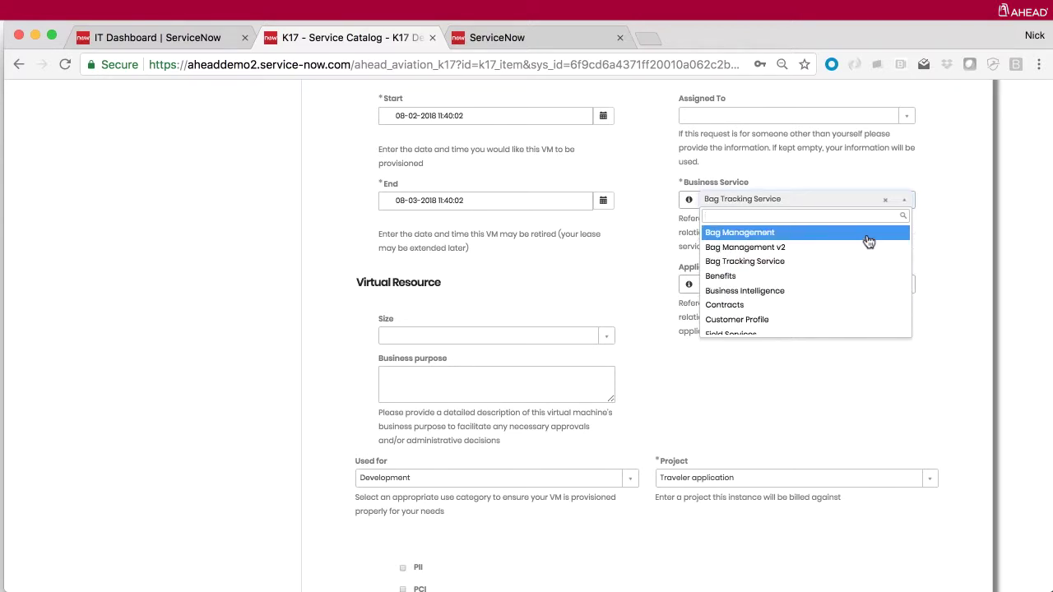
pyautogui.click(965, 211)
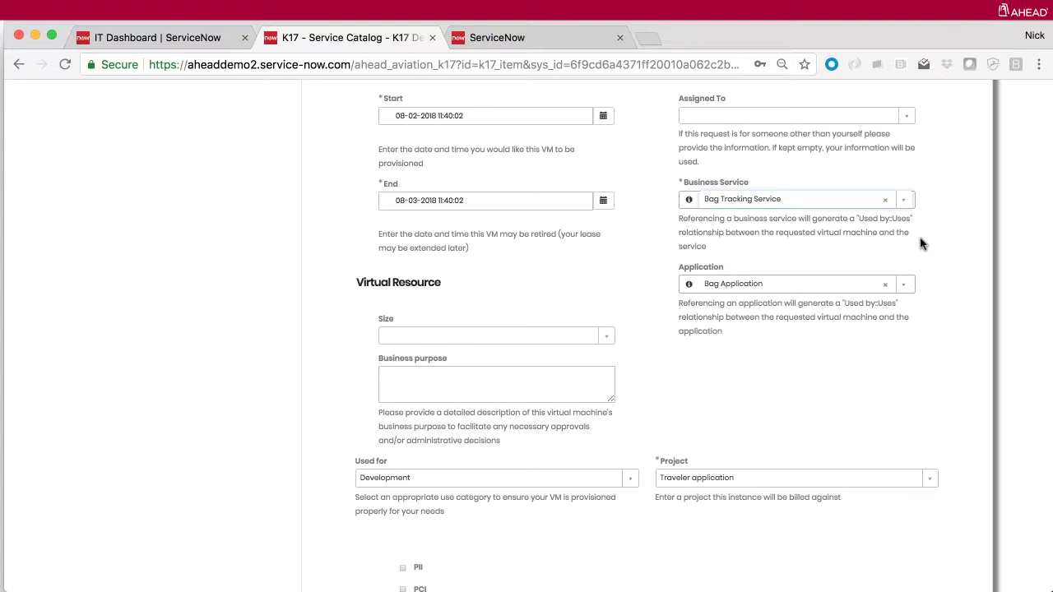
pyautogui.scroll(-2, 628, 303)
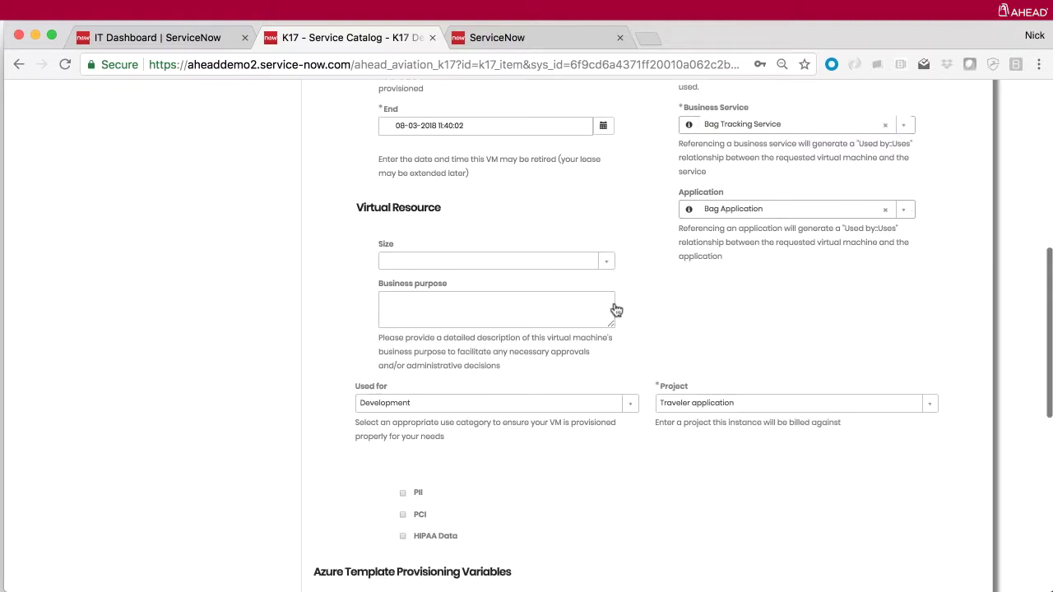
pyautogui.scroll(-3, 617, 263)
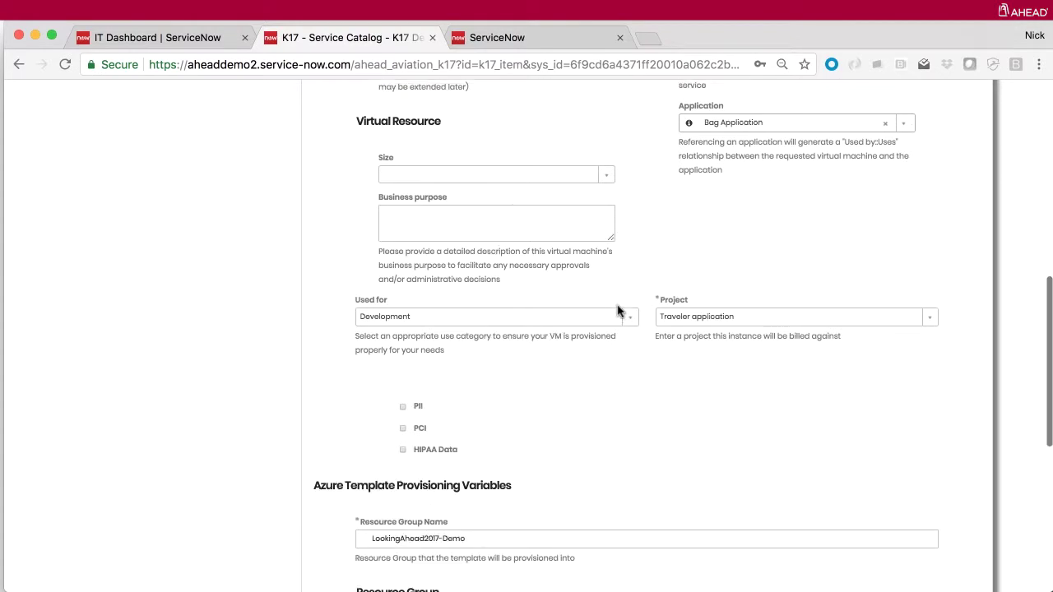
pyautogui.click(619, 307)
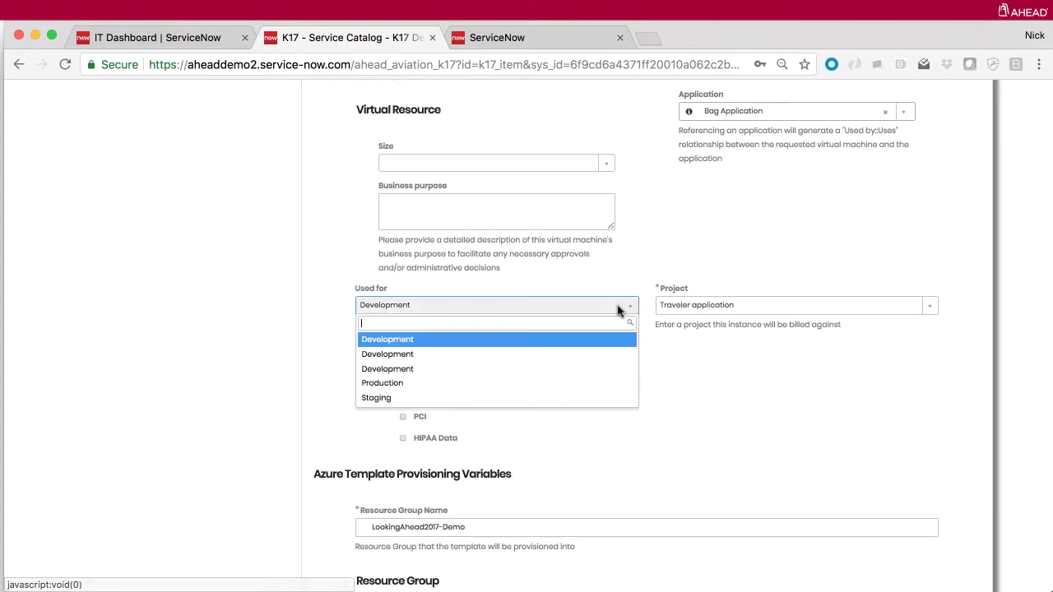
pyautogui.click(690, 393)
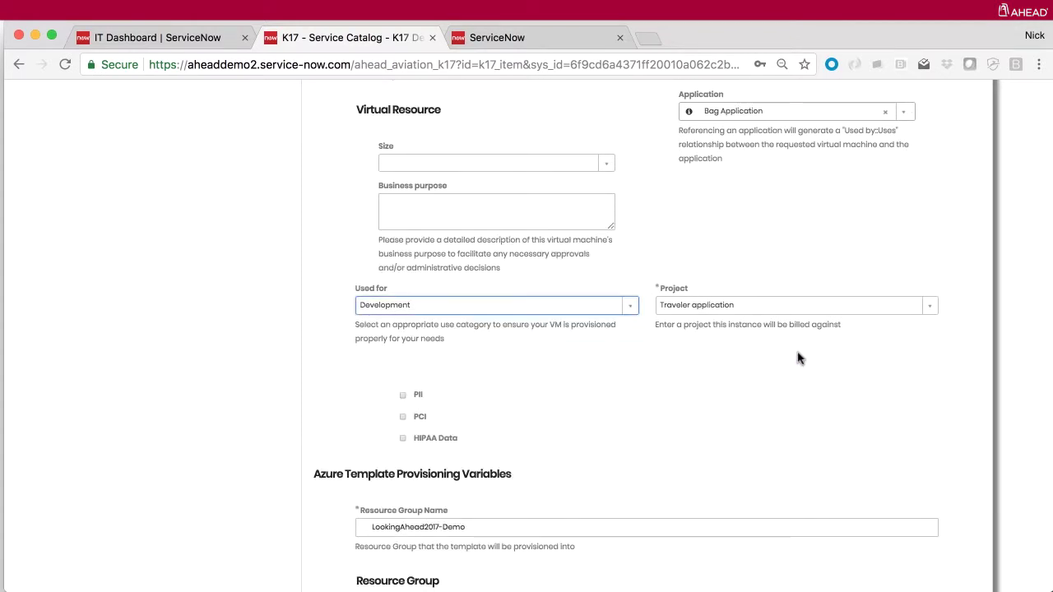
# Rename the resource group to RGExample and choose the Pay-As-You-Go subscription.
pyautogui.scroll(-2, 911, 359)
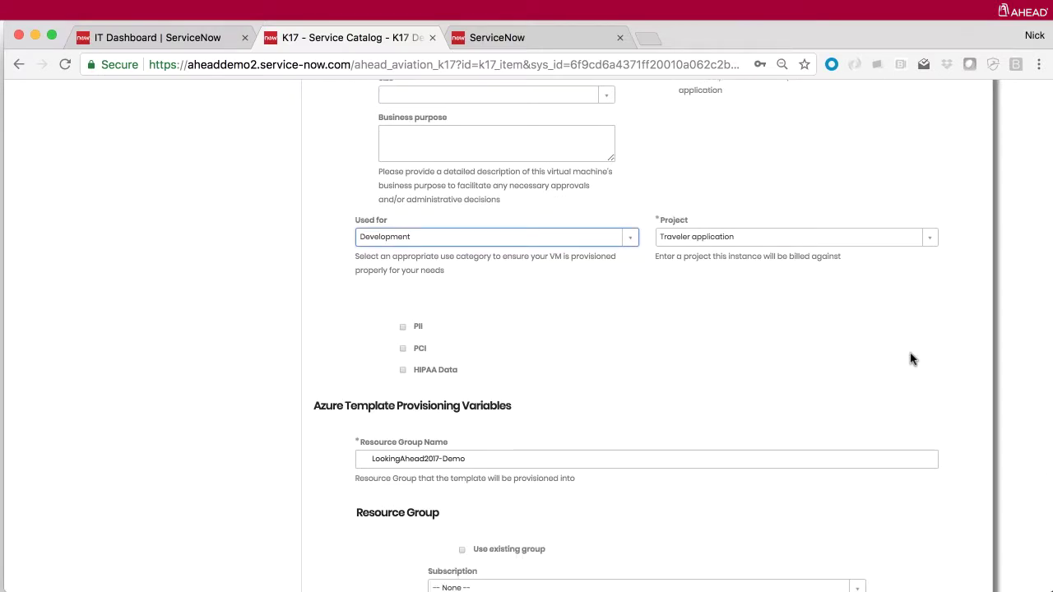
pyautogui.scroll(-5, 991, 376)
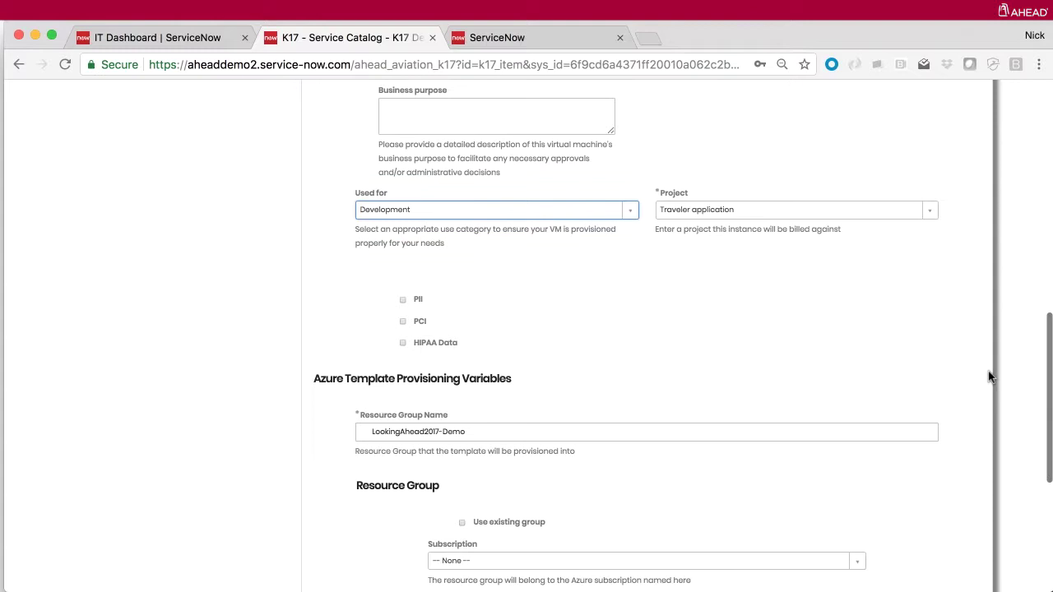
pyautogui.scroll(-2, 991, 376)
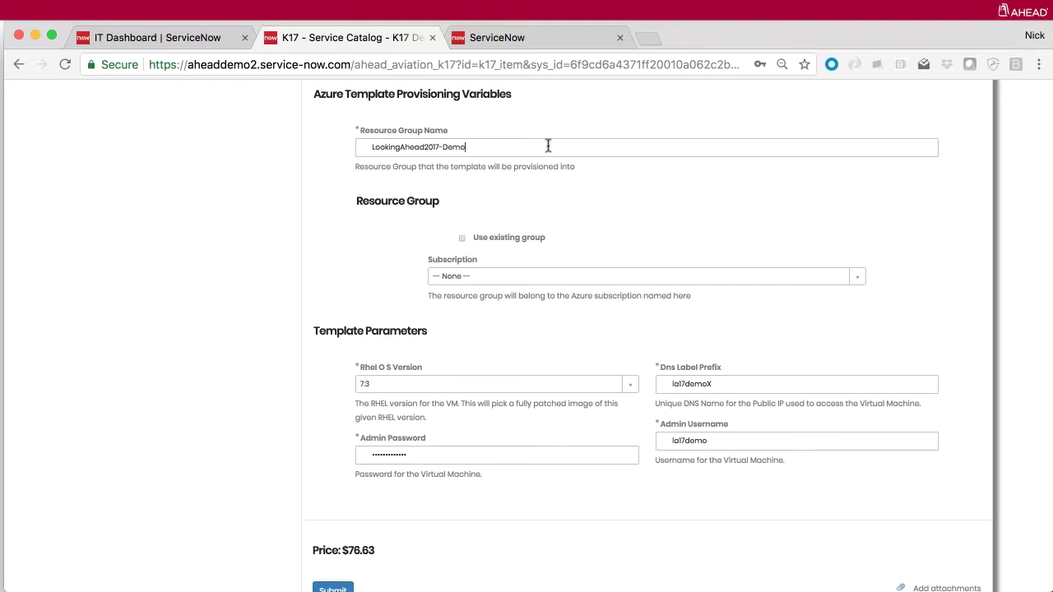
pyautogui.moveTo(548, 147); pyautogui.dragTo(358, 150)
pyautogui.press('BackSpace')
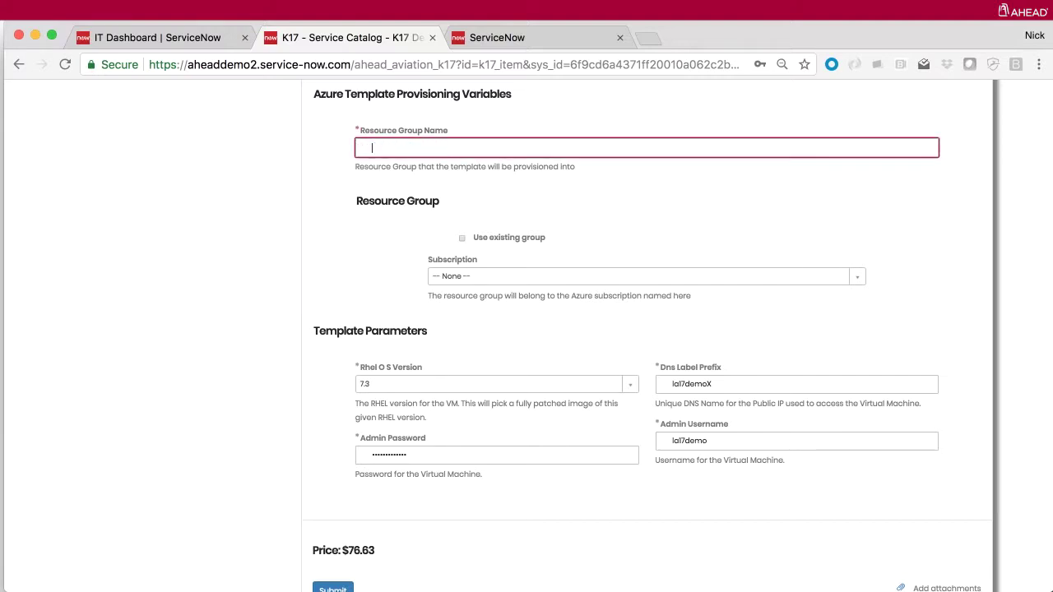
pyautogui.write('RGExample')
pyautogui.click(461, 276)
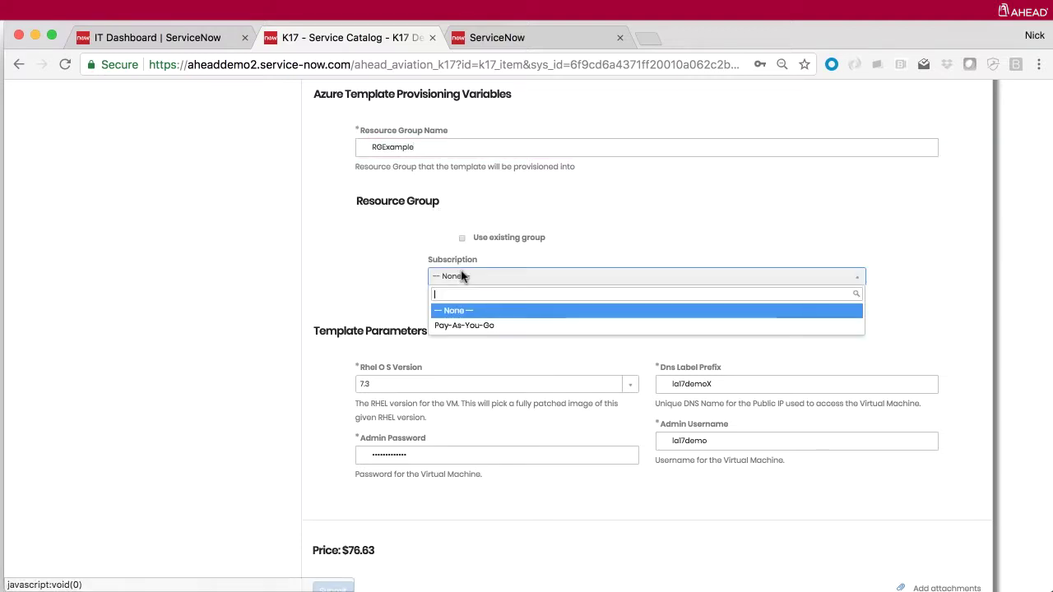
pyautogui.click(467, 326)
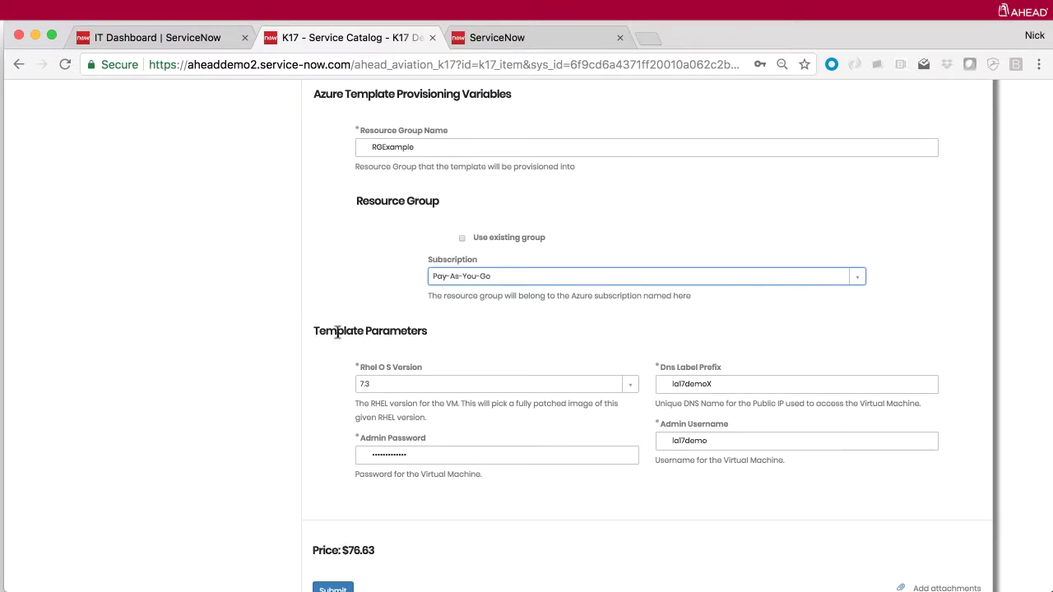
pyautogui.scroll(-2, 667, 333)
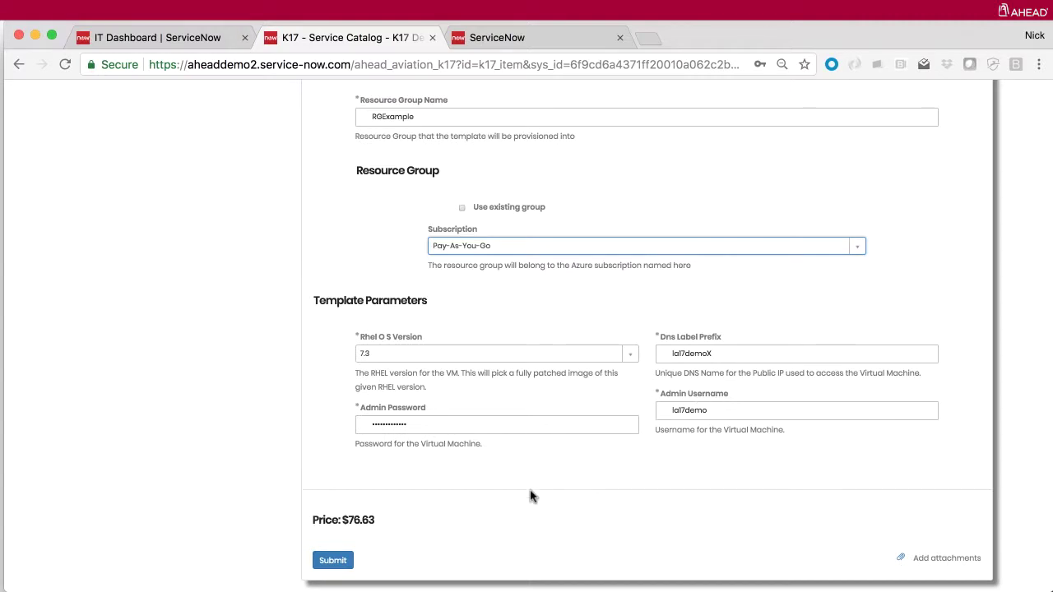
# Submit the RHEL 7.3 VM request, confirm it, and review the newly created RITM request item.
pyautogui.click(341, 562)
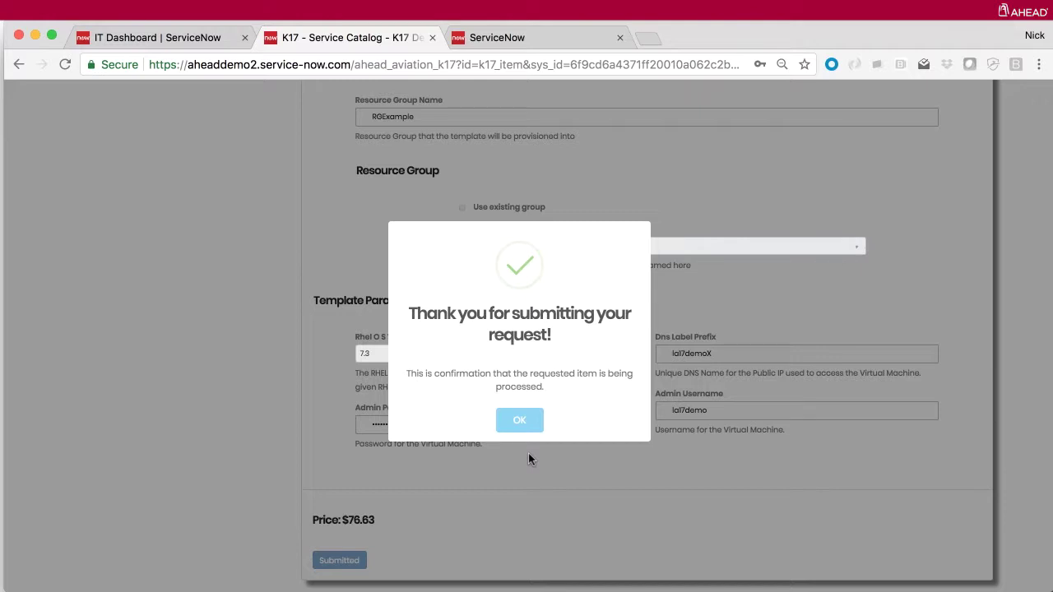
pyautogui.click(535, 425)
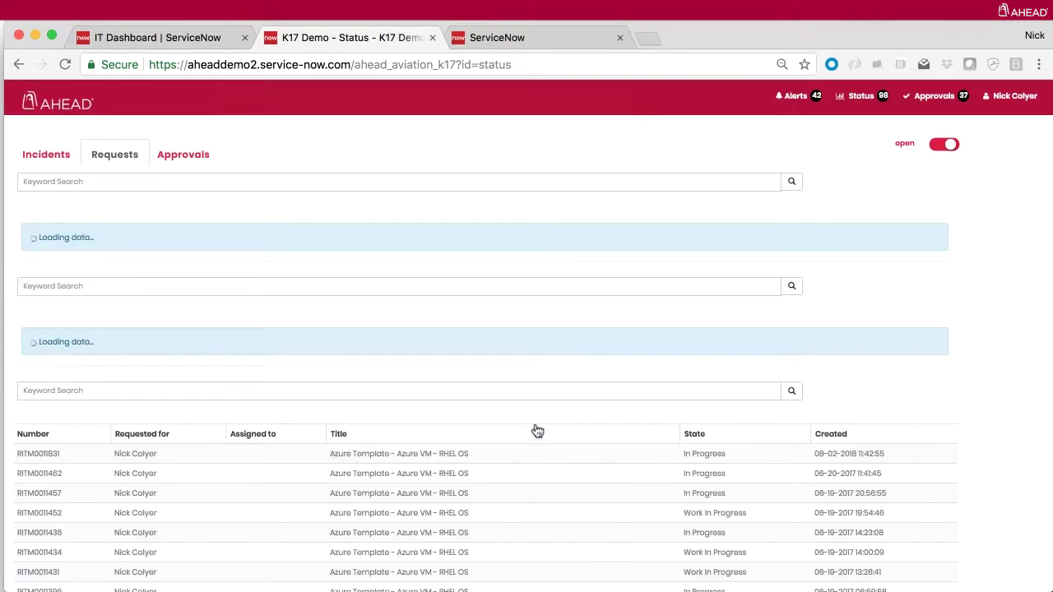
pyautogui.click(481, 460)
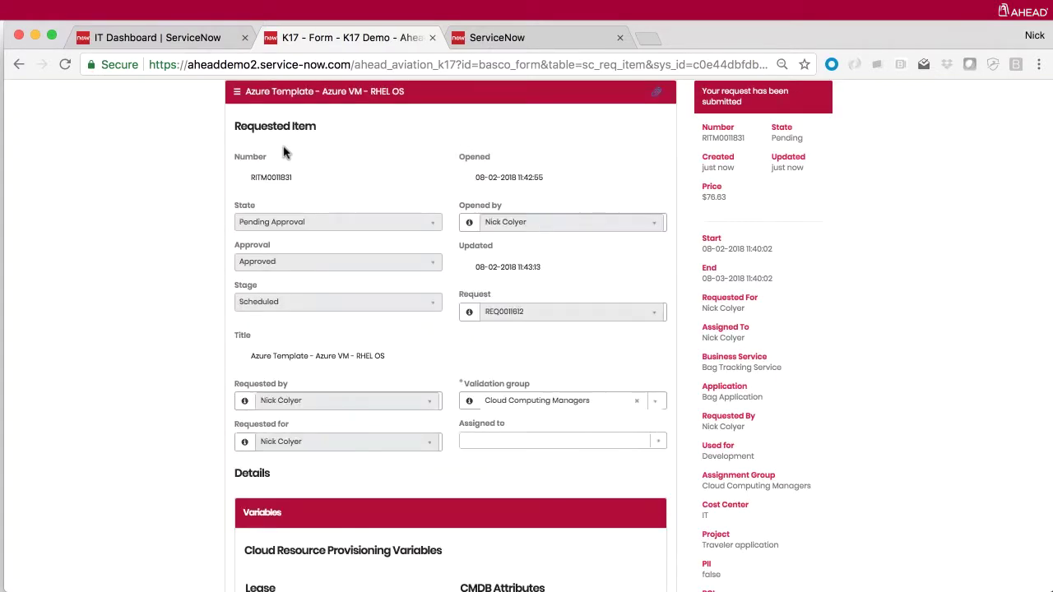
pyautogui.scroll(-5, 130, 233)
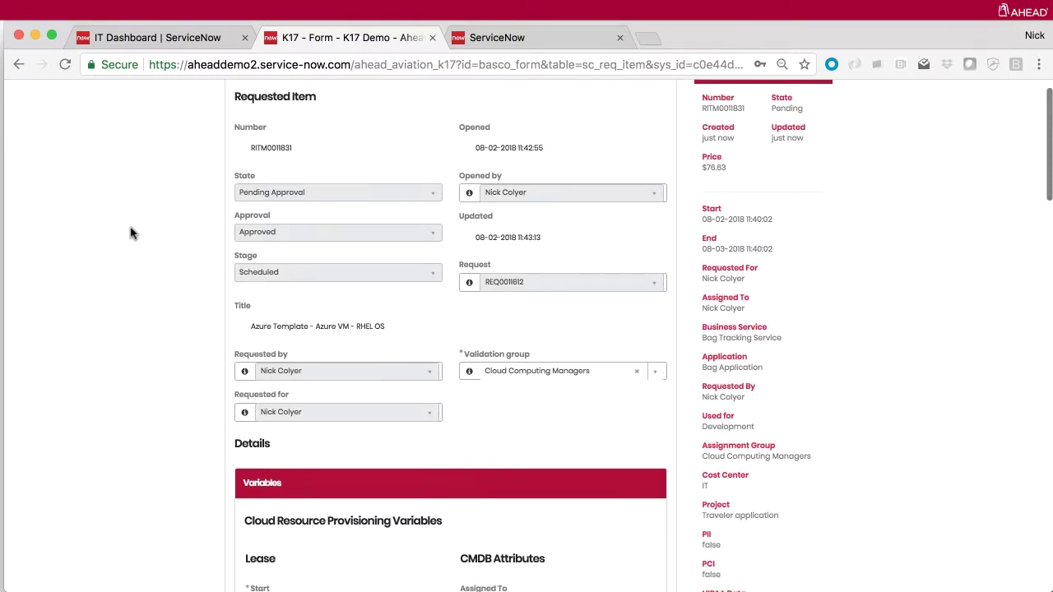
pyautogui.scroll(-5, 130, 234)
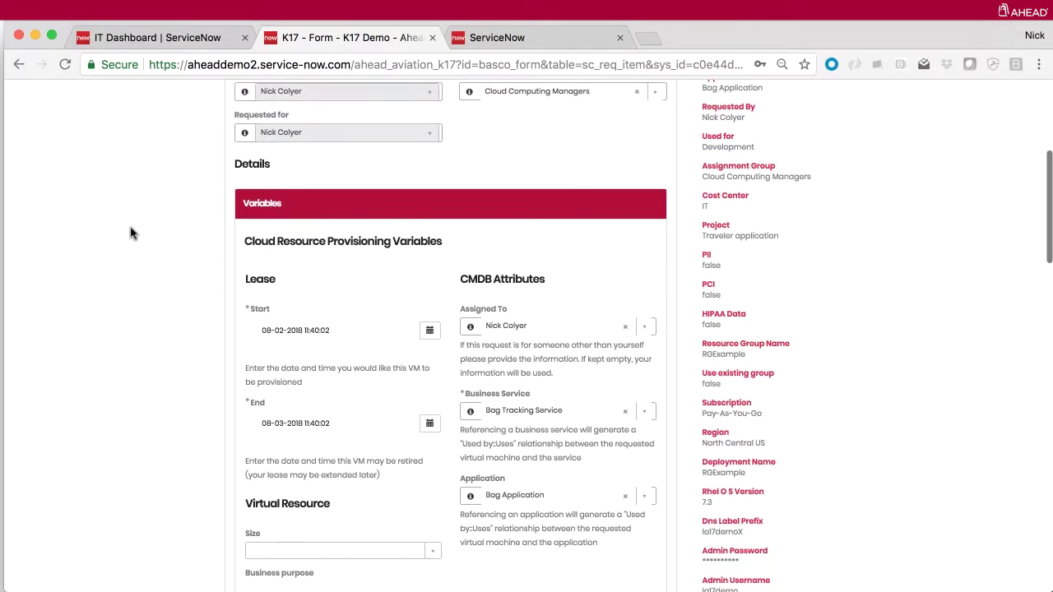
pyautogui.scroll(-3, 130, 234)
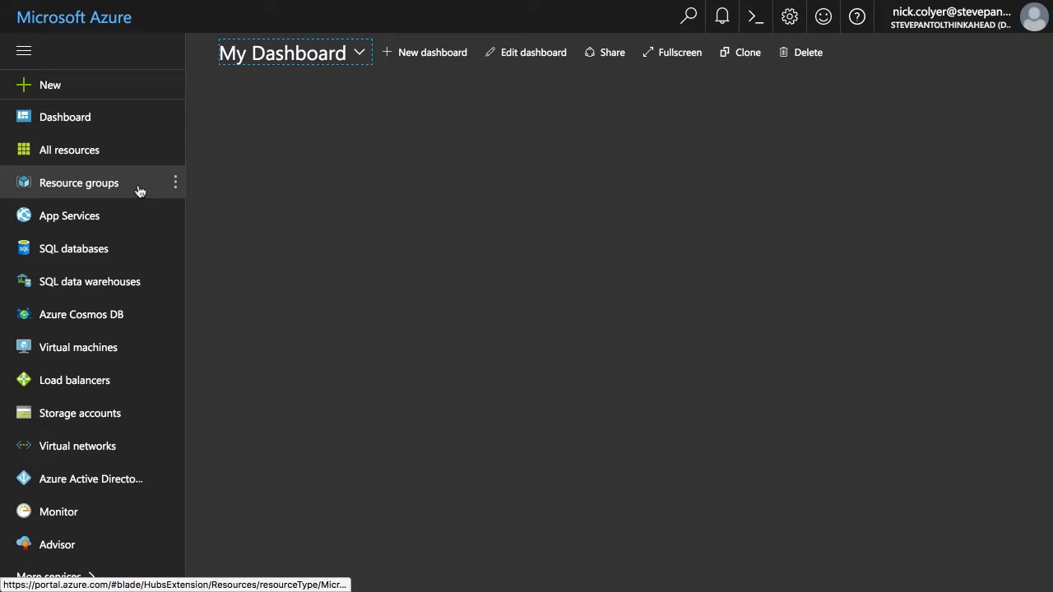
# Find the LookingAhead2017-Demo17 resource group in Azure and view its tags, including Application : Bag Application.
pyautogui.click(137, 189)
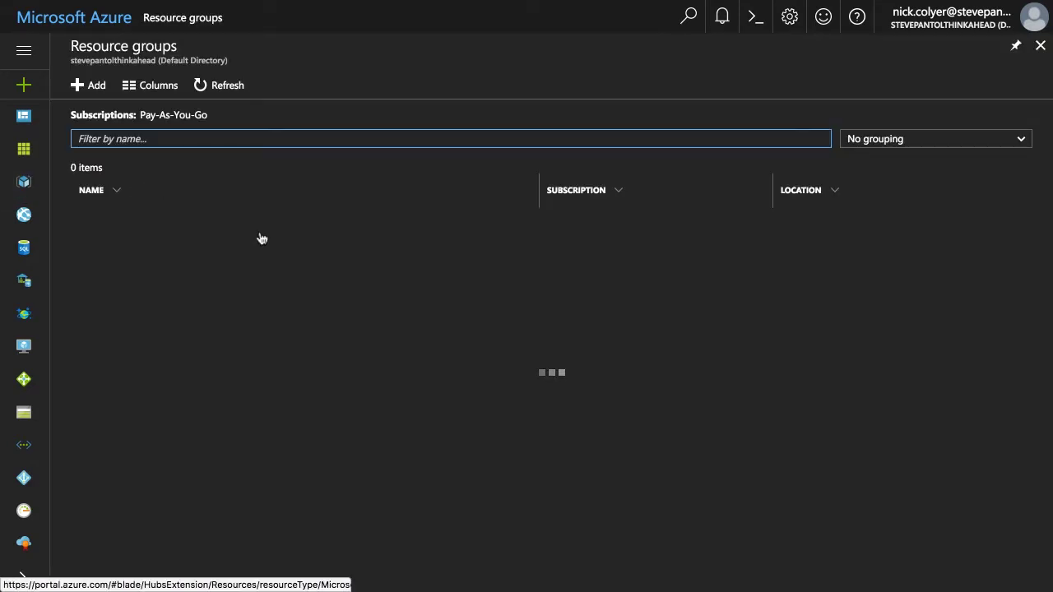
pyautogui.scroll(-2, 470, 358)
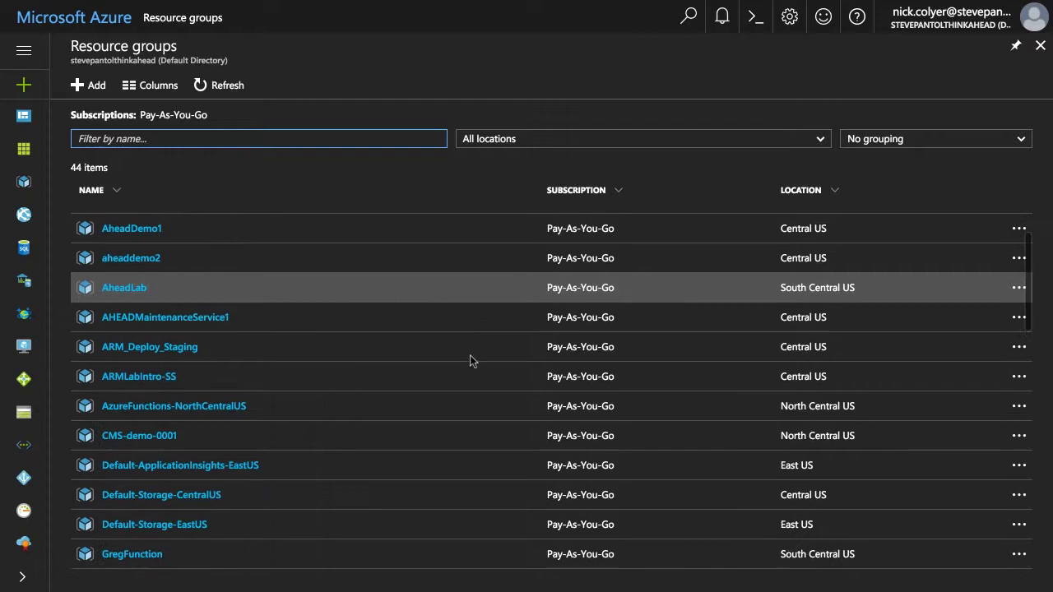
pyautogui.scroll(-6, 470, 359)
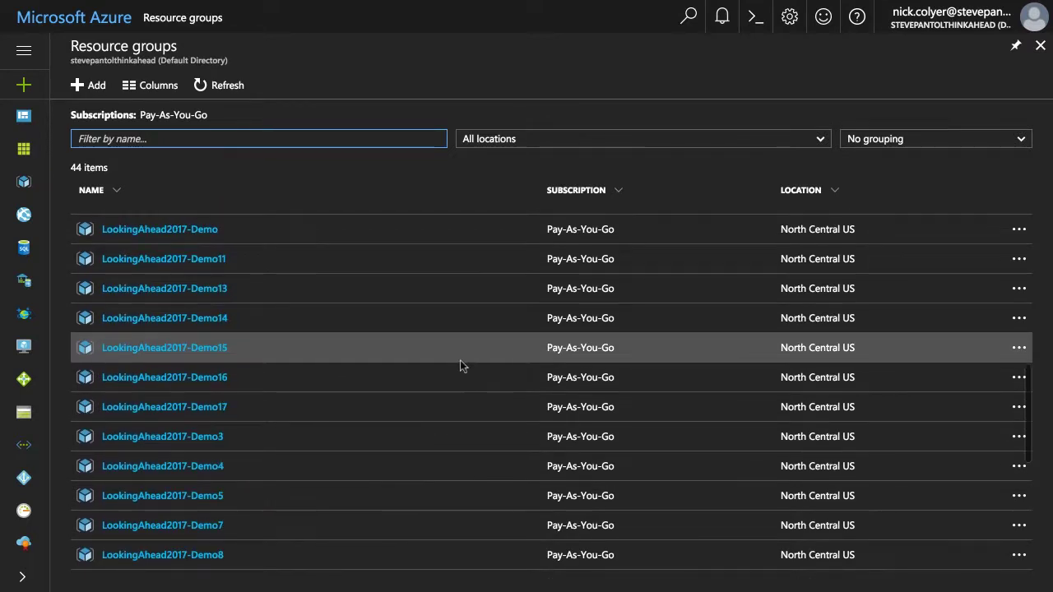
pyautogui.click(219, 409)
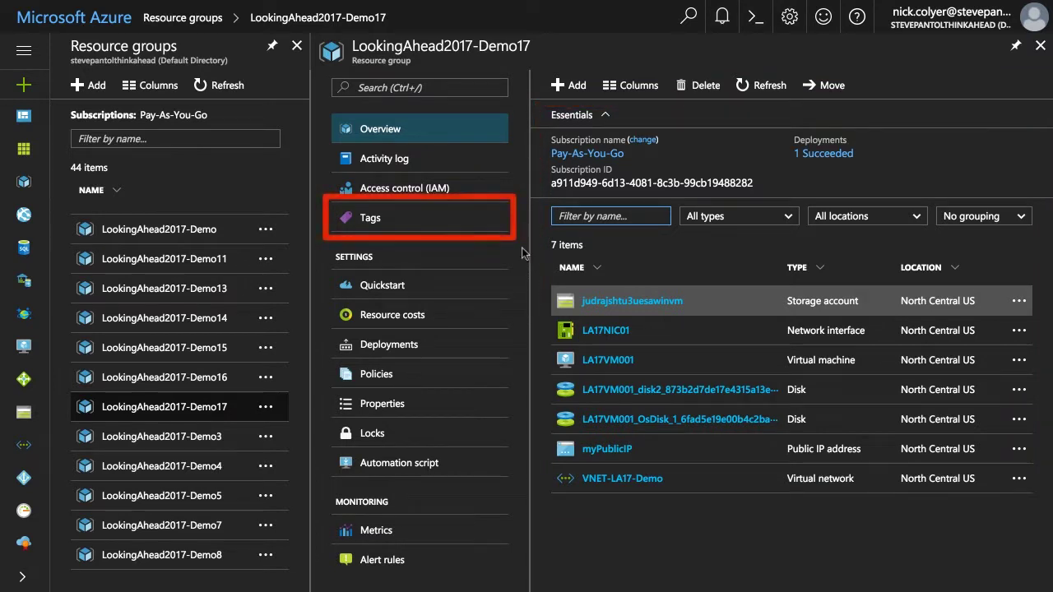
pyautogui.click(480, 226)
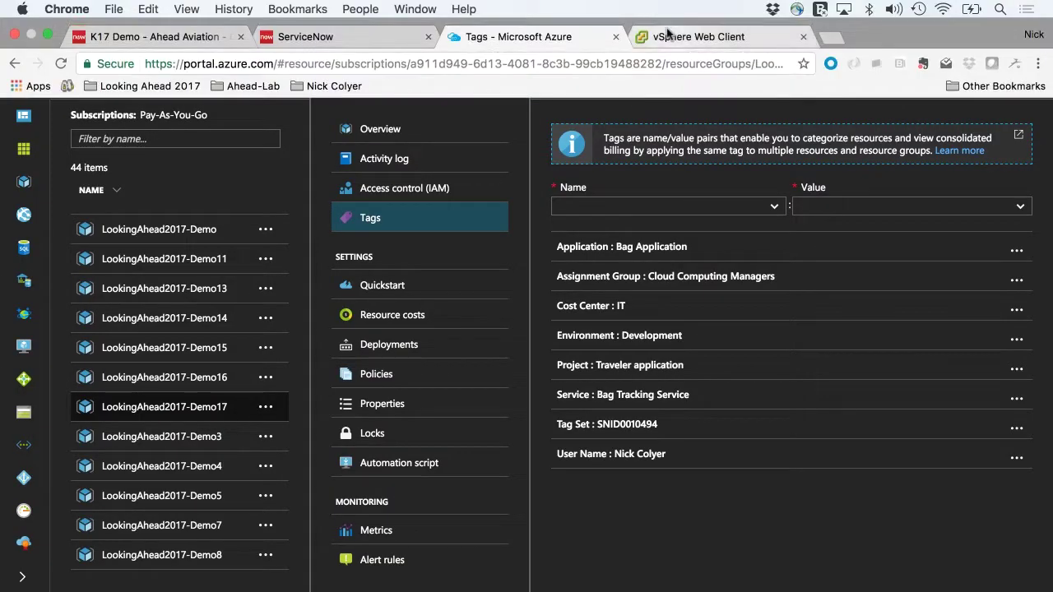
pyautogui.click(668, 36)
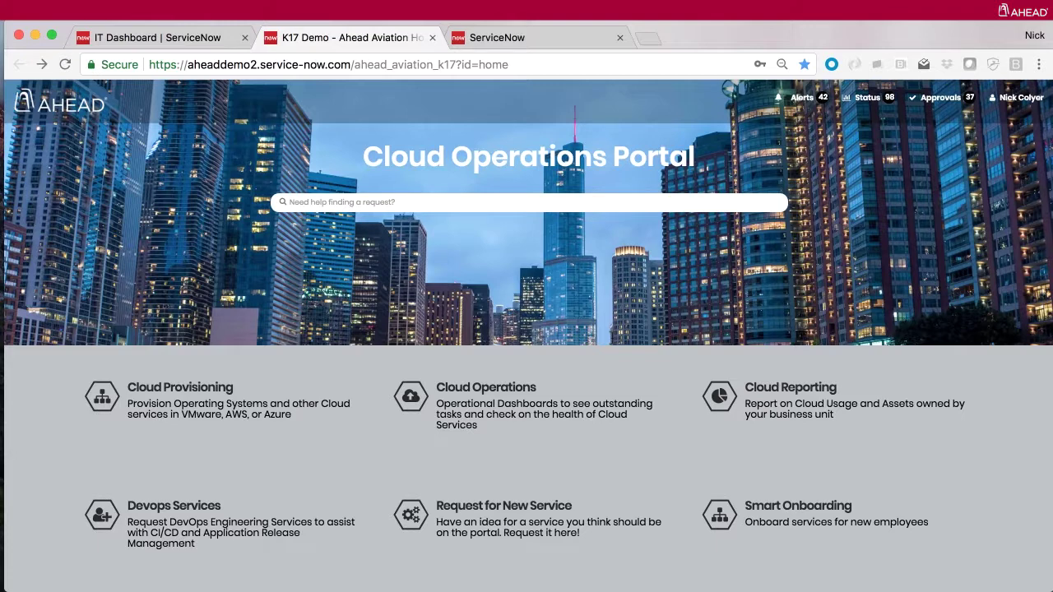
# Go into Cloud Reporting, then Cost and Usage, to reach the CoPilot apps page.
pyautogui.click(755, 393)
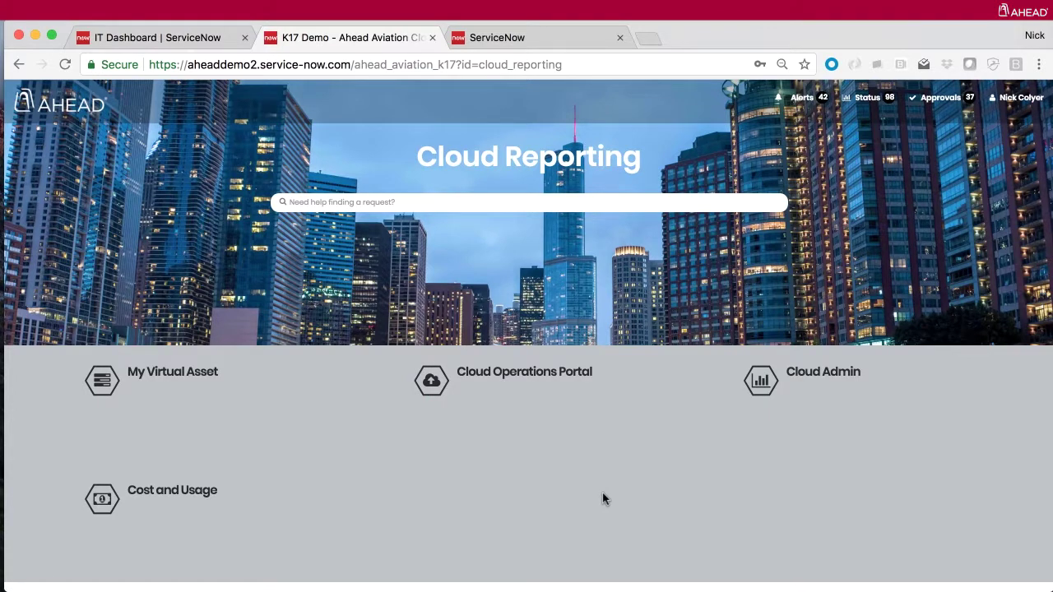
pyautogui.click(184, 499)
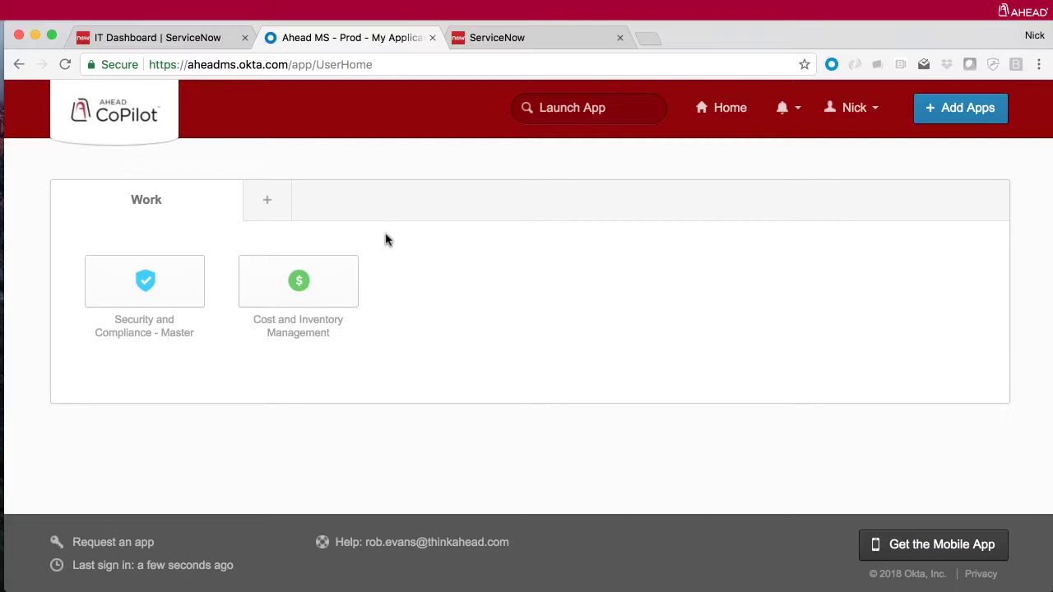
# Launch Cost and Inventory Management and load the AHEAD Demo Account's Best Practices report.
pyautogui.click(328, 285)
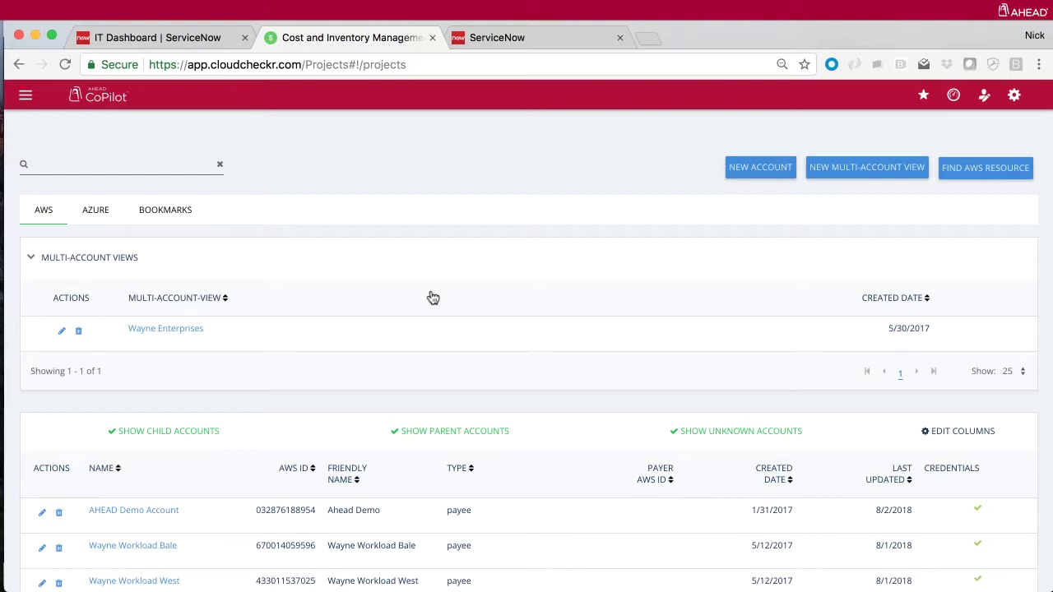
pyautogui.scroll(-3, 431, 297)
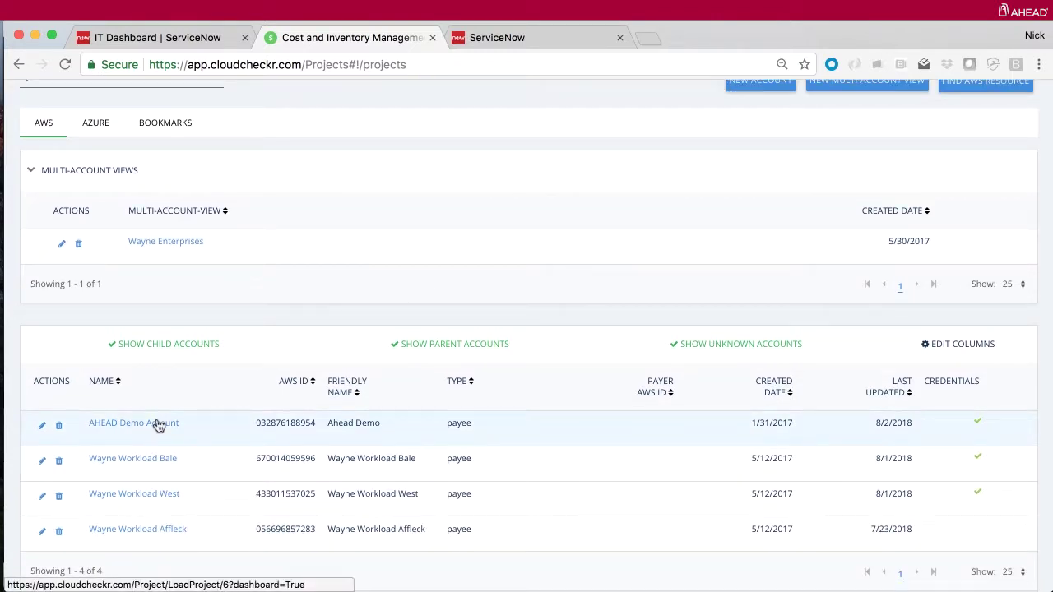
pyautogui.click(159, 425)
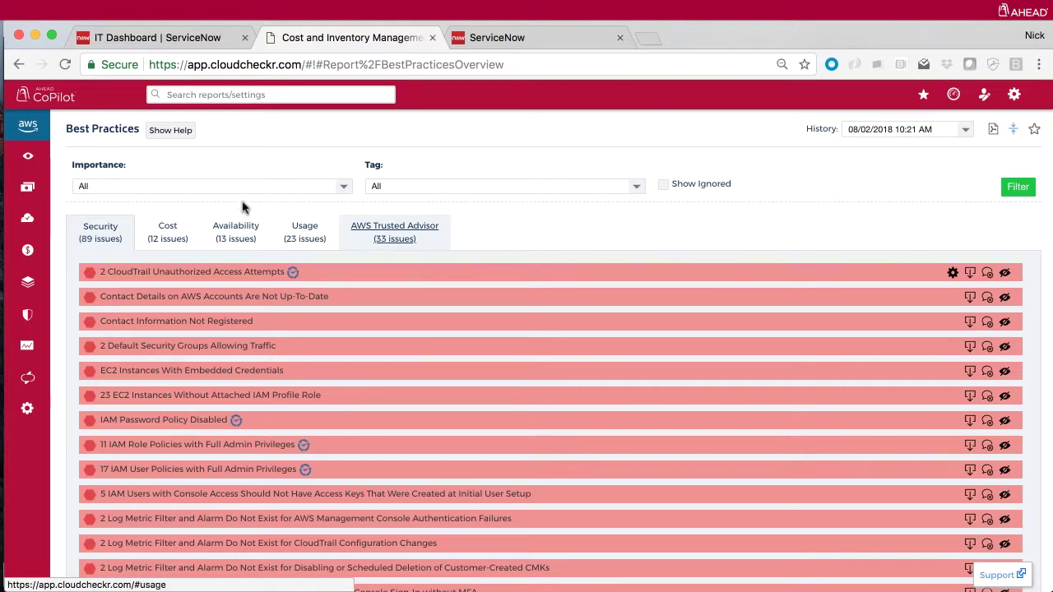
# Switch to Azure Accounts > AHEAD Azure Demo and view its Azure Advisor and Azure Security Center issues.
pyautogui.click(33, 131)
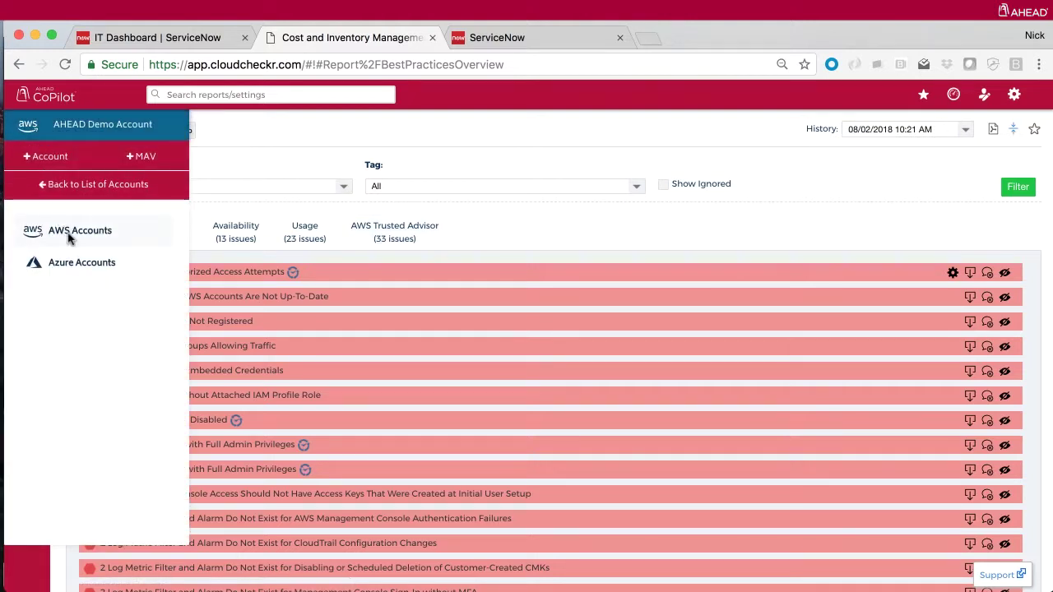
pyautogui.click(74, 263)
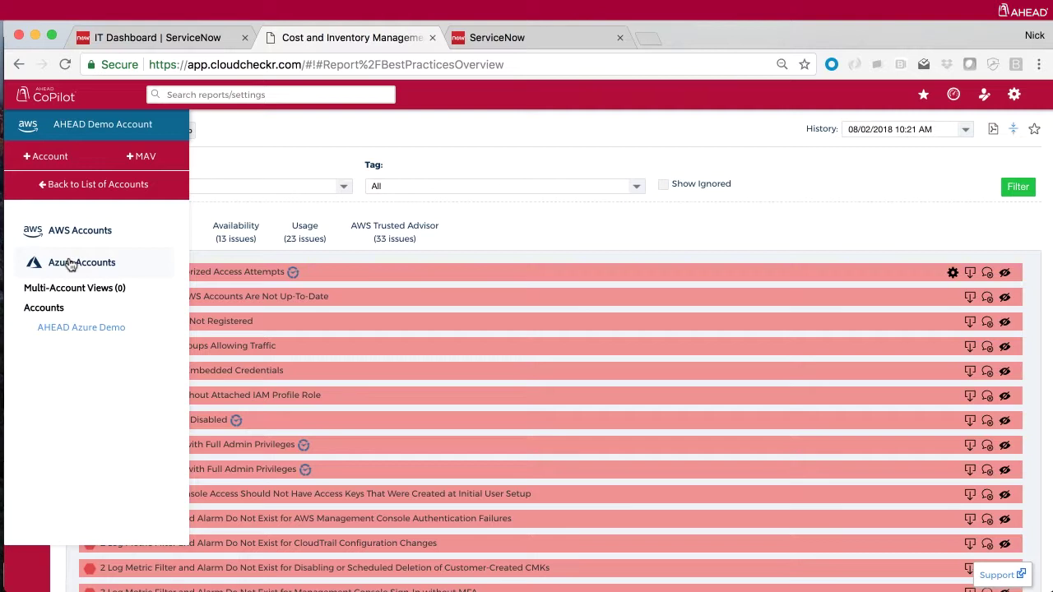
pyautogui.click(60, 331)
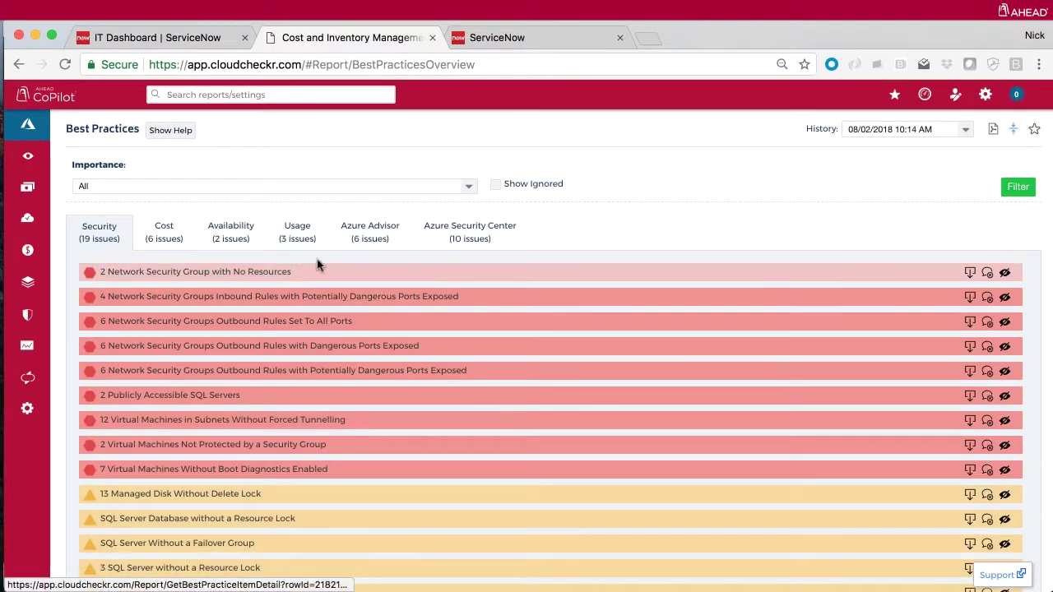
pyautogui.click(371, 247)
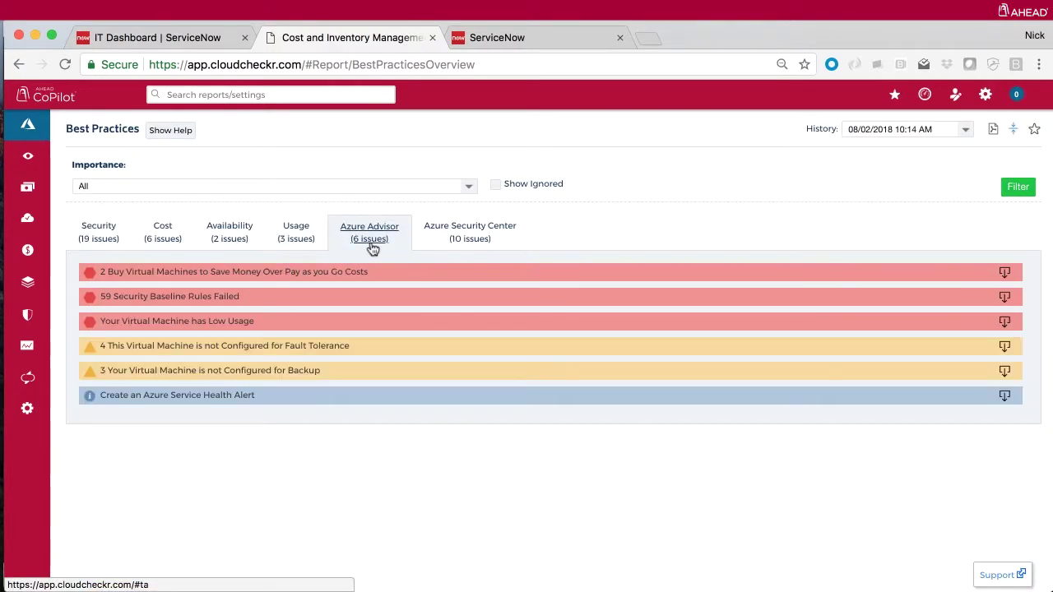
pyautogui.click(467, 243)
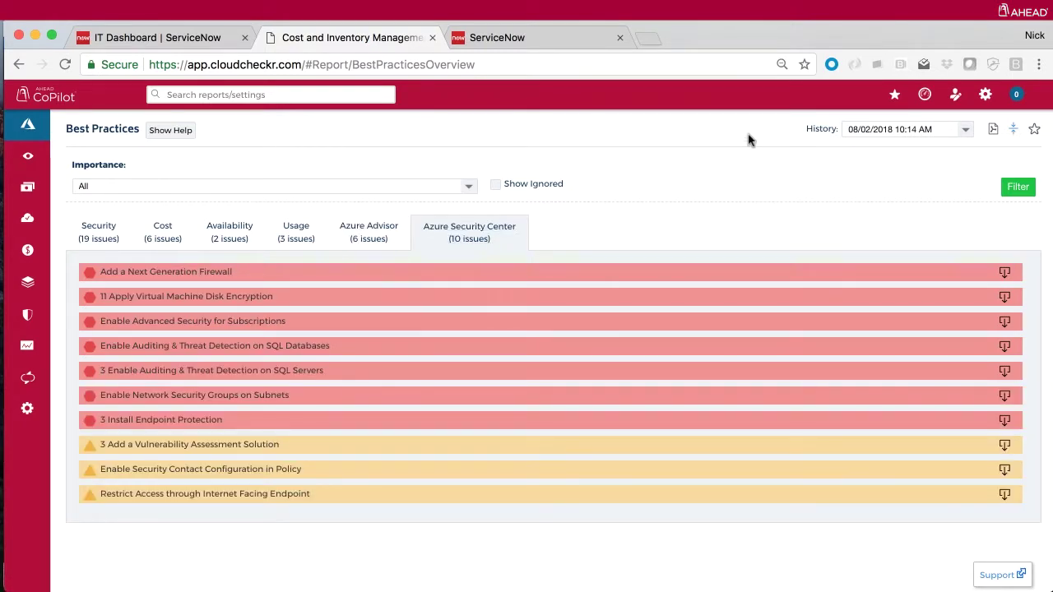
# Load the AHEAD Demo dashboard from the header's dashboards list.
pyautogui.click(927, 96)
pyautogui.click(931, 180)
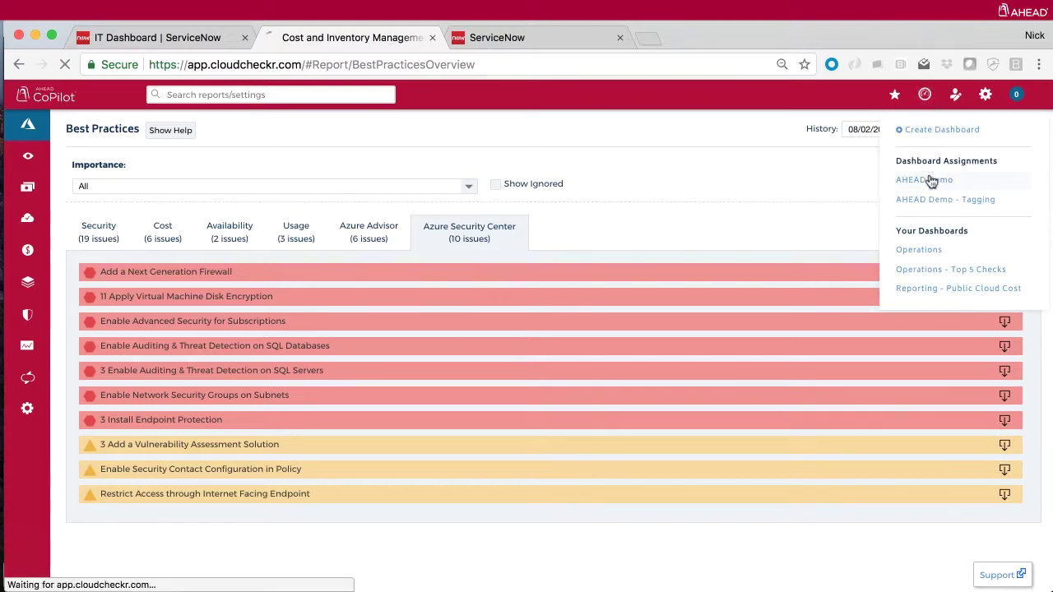